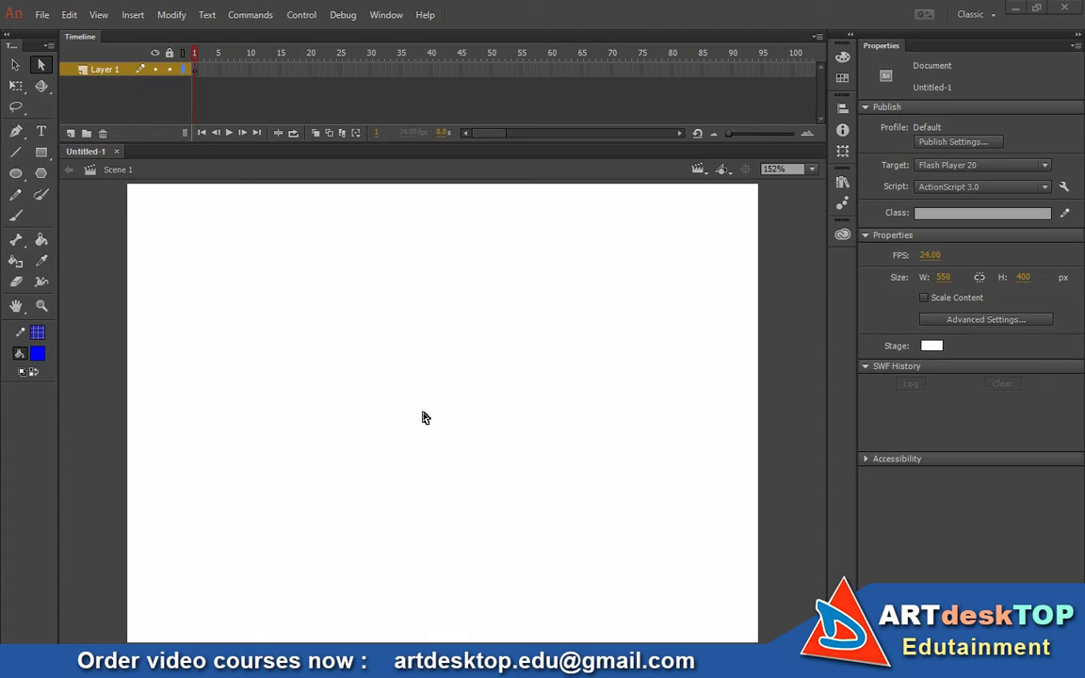
# Draw a short slanted trial line with the Line tool and a wavy blue stroke below it with the Brush tool
pyautogui.click(192, 69)
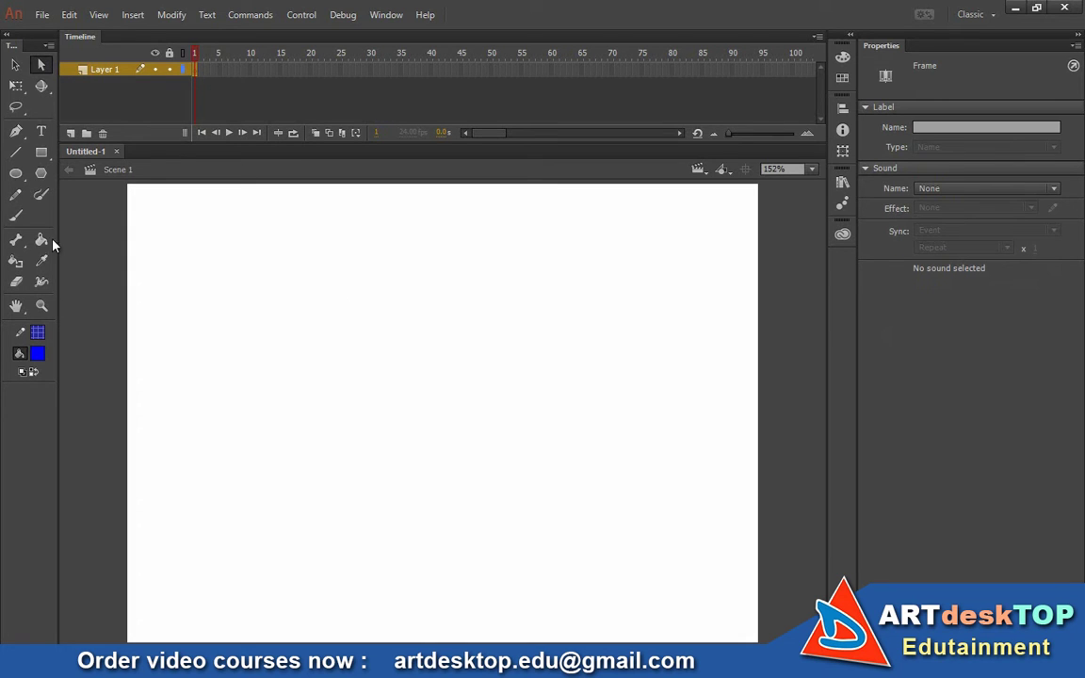
pyautogui.click(40, 63)
pyautogui.click(16, 152)
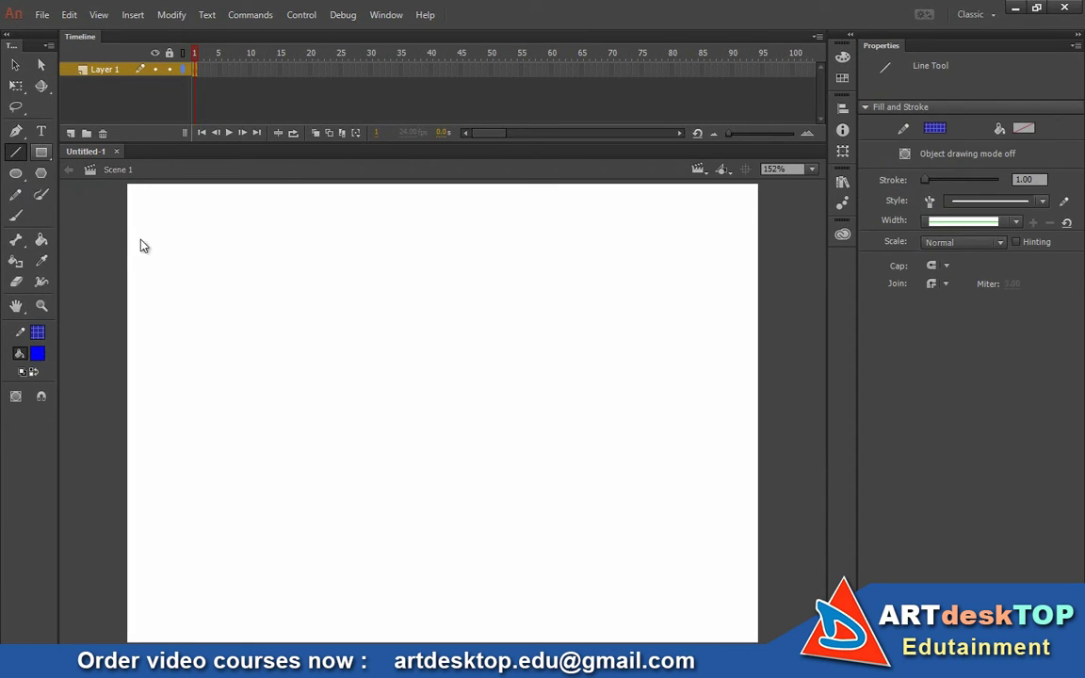
pyautogui.moveTo(317, 307); pyautogui.dragTo(450, 344)
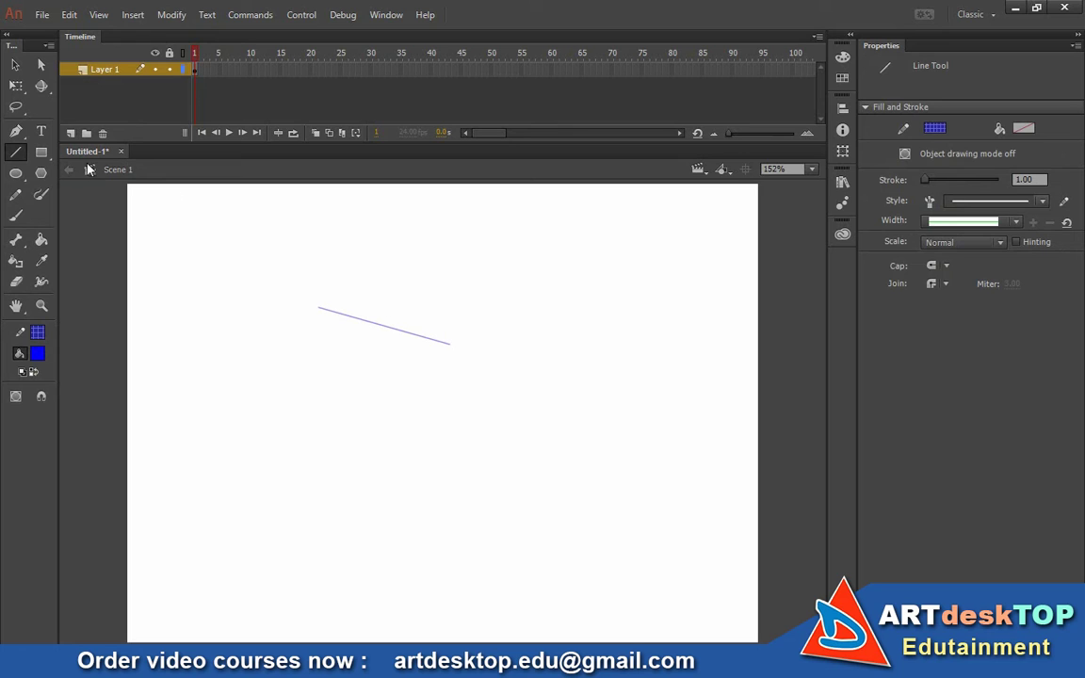
pyautogui.click(16, 216)
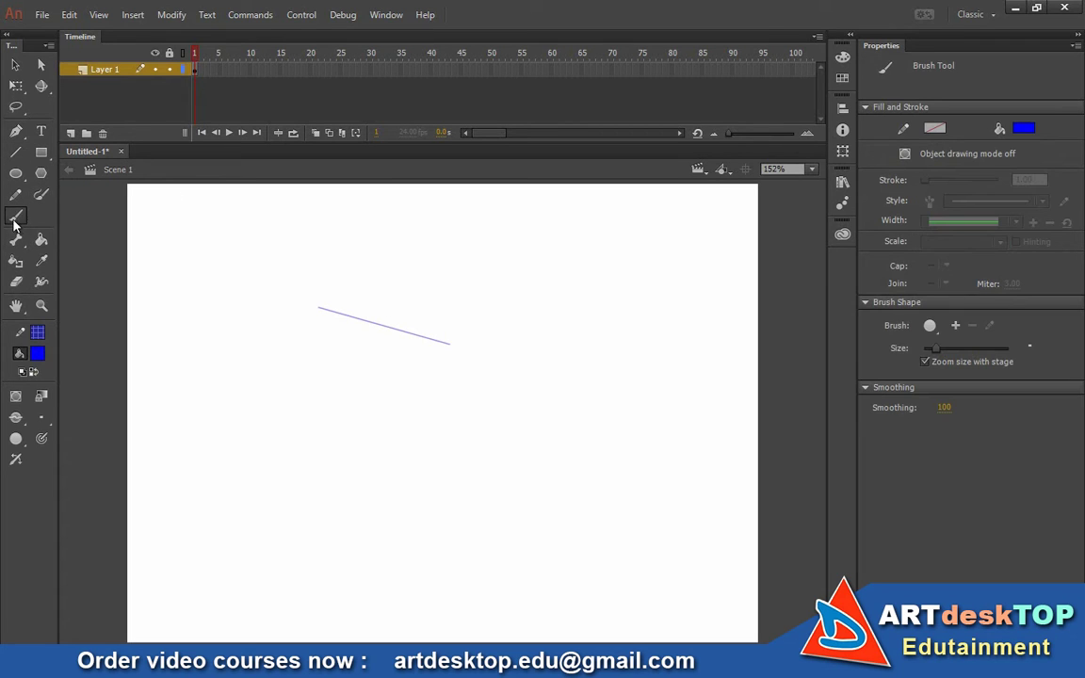
pyautogui.moveTo(327, 367)
pyautogui.mouseDown()
pyautogui.moveTo(334, 407)
pyautogui.moveTo(394, 469)
pyautogui.mouseUp()
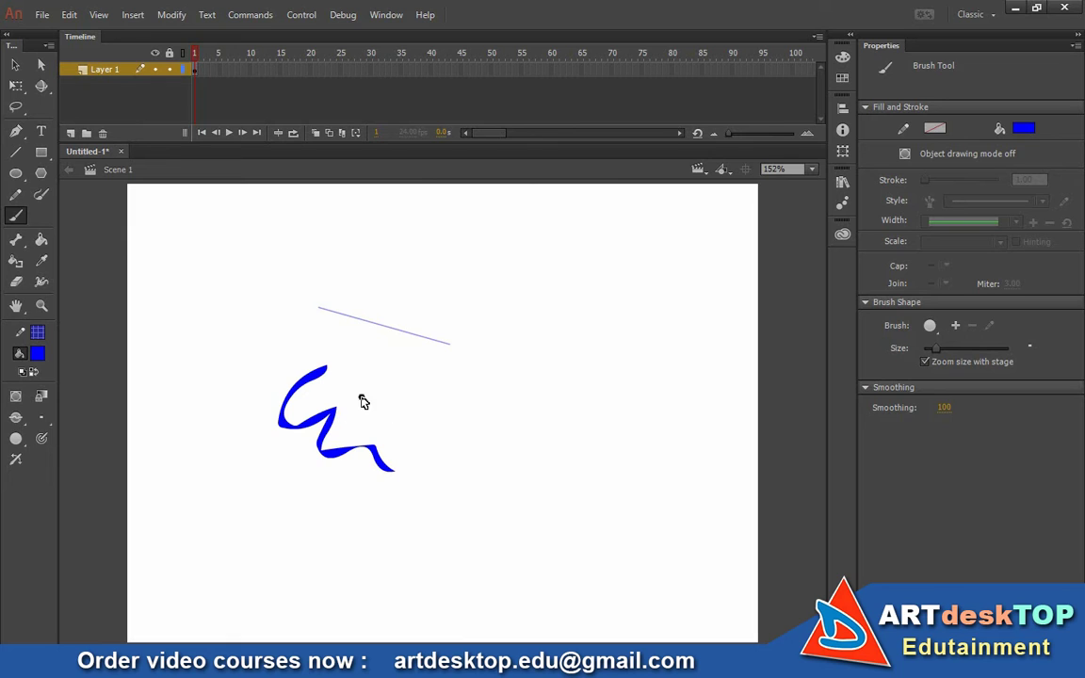
# Undo the brush stroke and delete the slanted line from the stage
pyautogui.hotkey('ctrl', 'z')
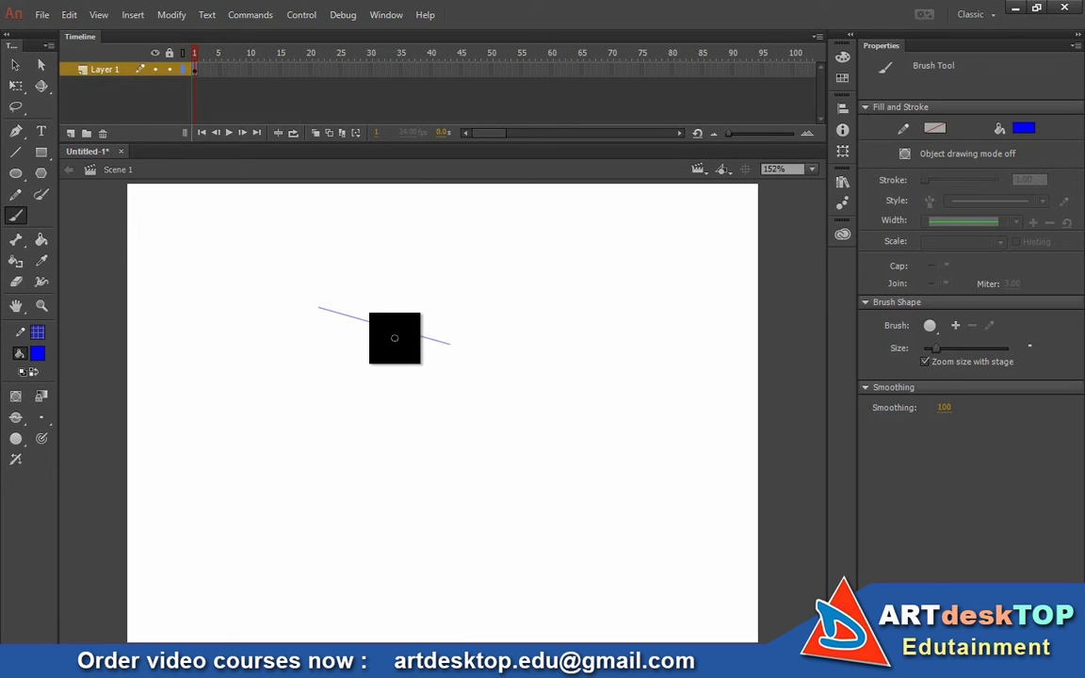
pyautogui.press('n')
pyautogui.press('v')
pyautogui.click(410, 337)
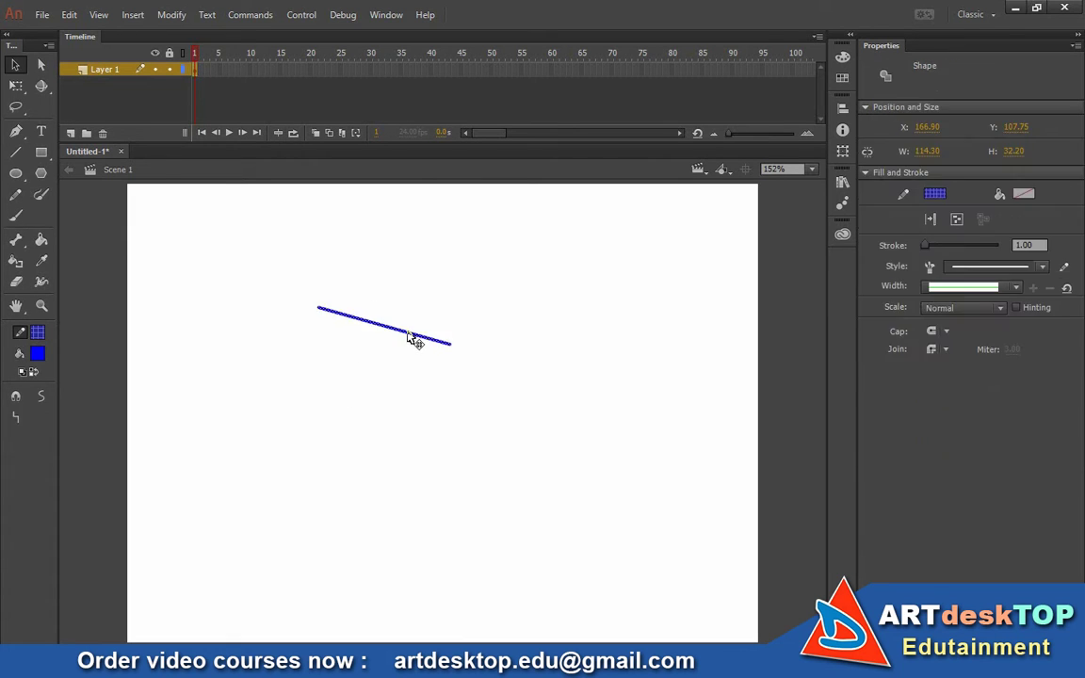
pyautogui.press('Delete')
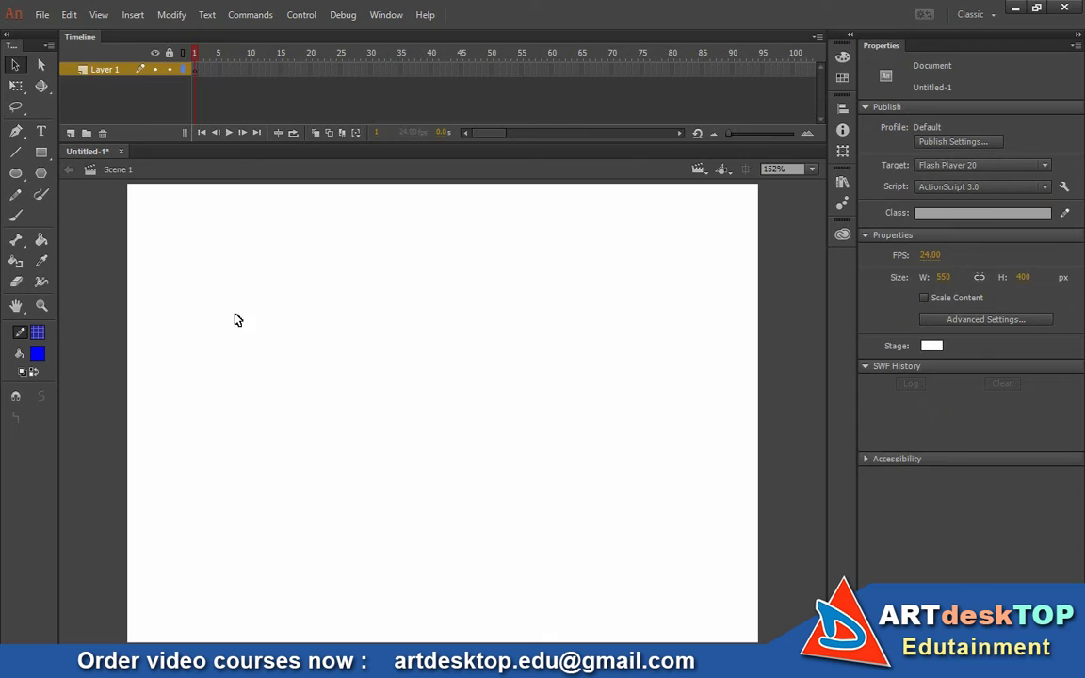
# Brush a small hollow pointed oval in blue, about 18 by 33 px, near the upper middle of the stage as the head
pyautogui.click(17, 215)
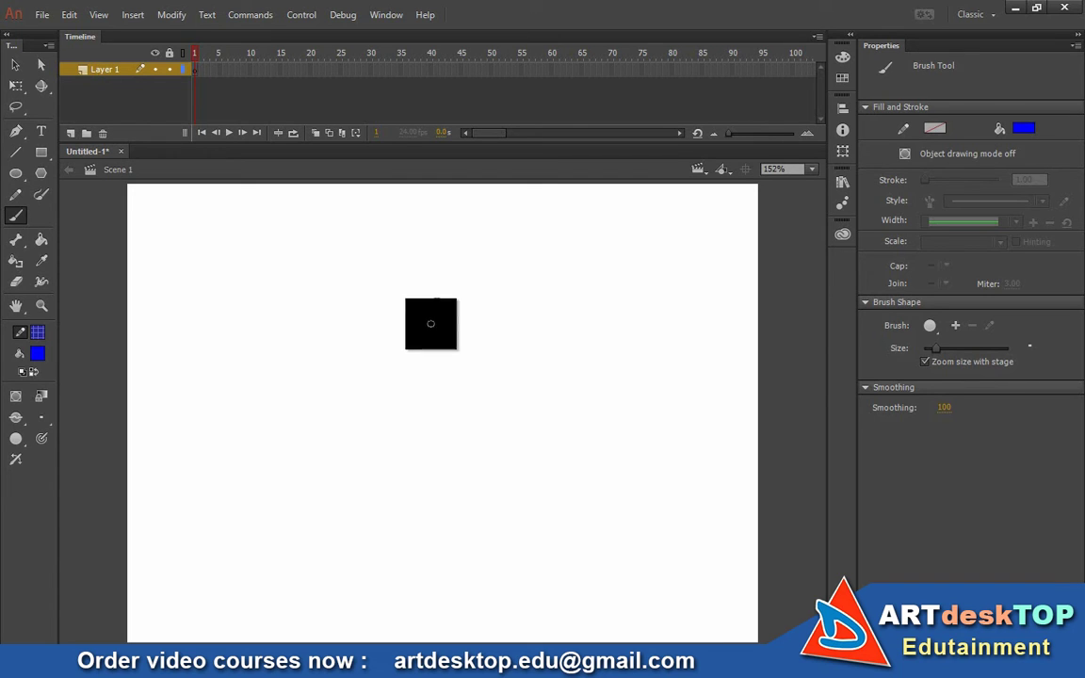
pyautogui.moveTo(431, 322)
pyautogui.mouseDown()
pyautogui.moveTo(441, 297)
pyautogui.moveTo(461, 320)
pyautogui.moveTo(443, 315)
pyautogui.mouseUp()
pyautogui.click(15, 64)
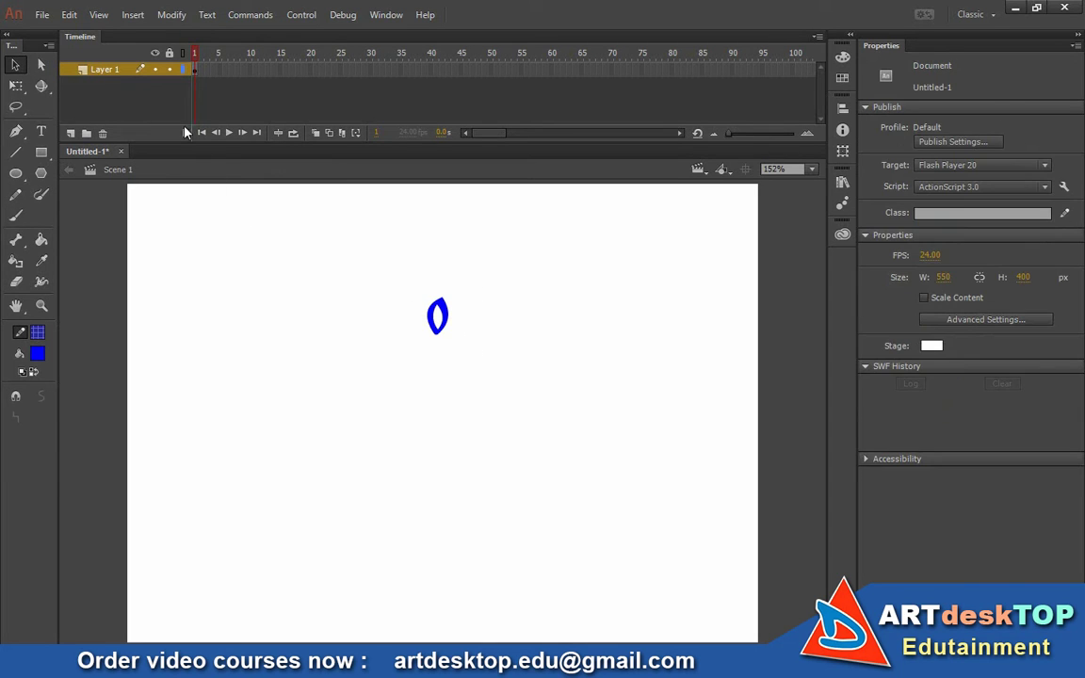
# Convert the oval head shape to a Graphic symbol named Head
pyautogui.click(443, 315)
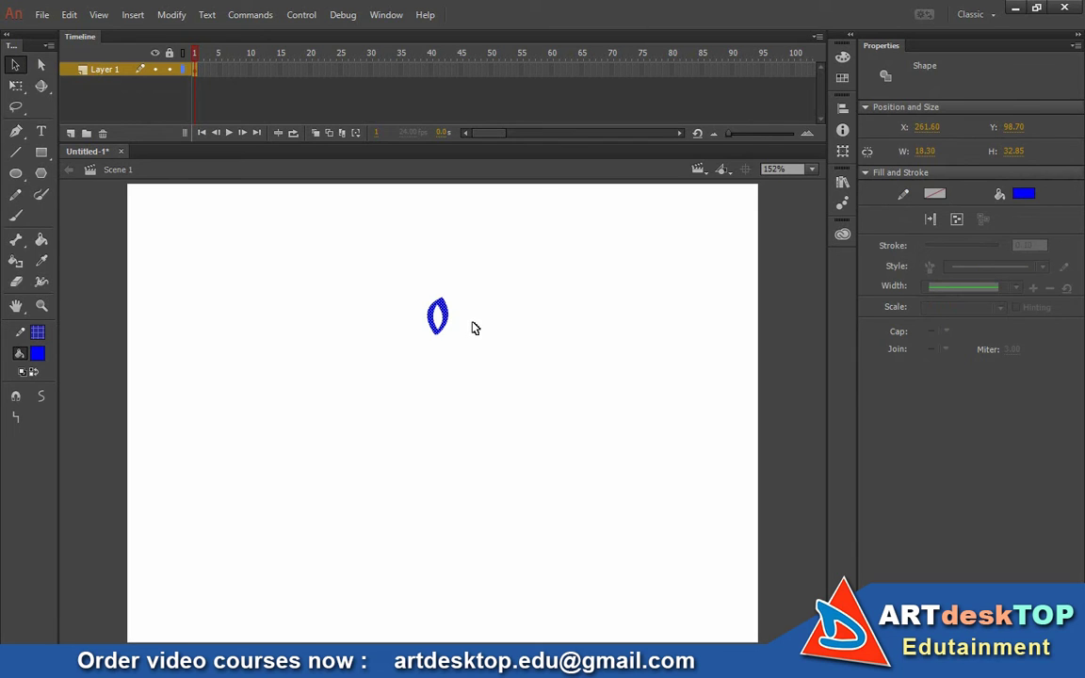
pyautogui.press('F8')
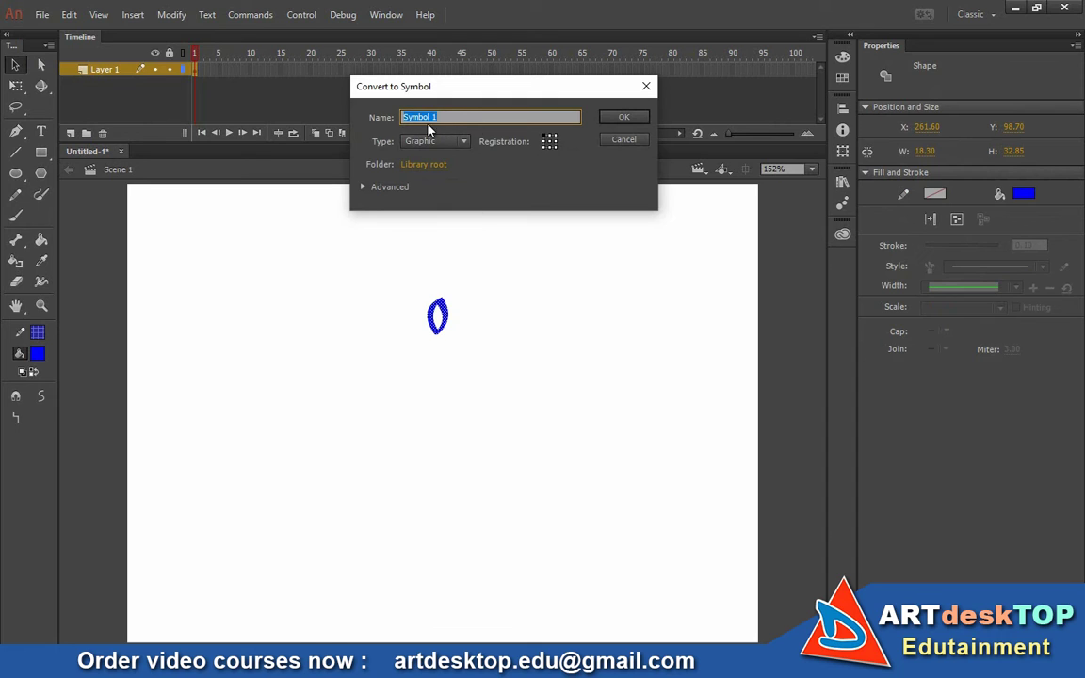
pyautogui.click(463, 141)
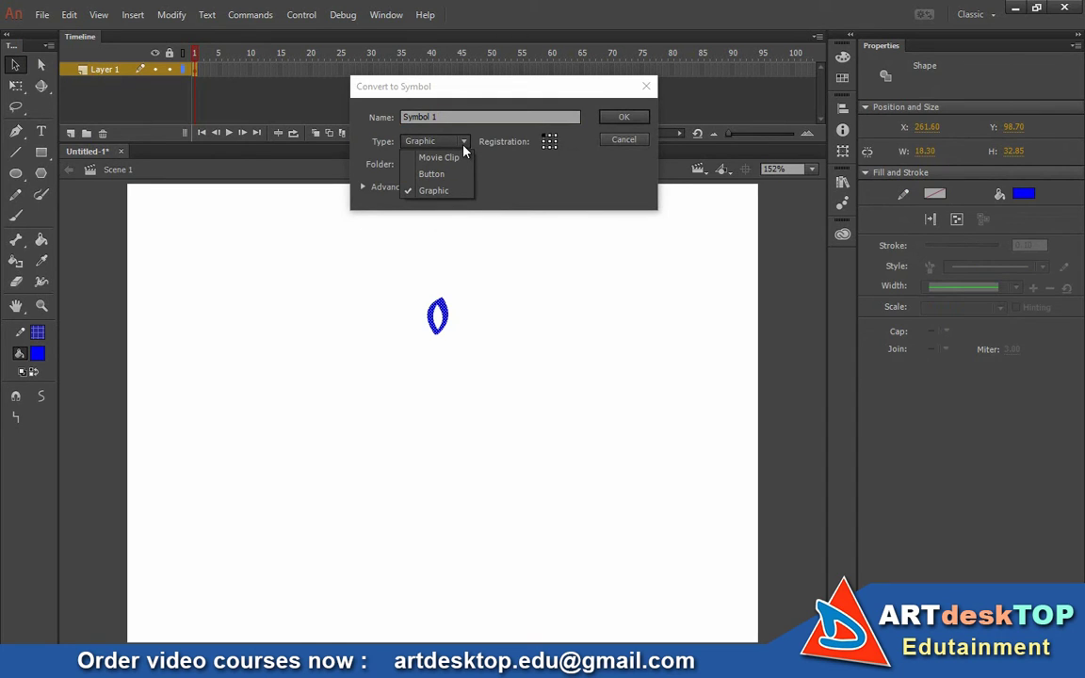
pyautogui.click(446, 193)
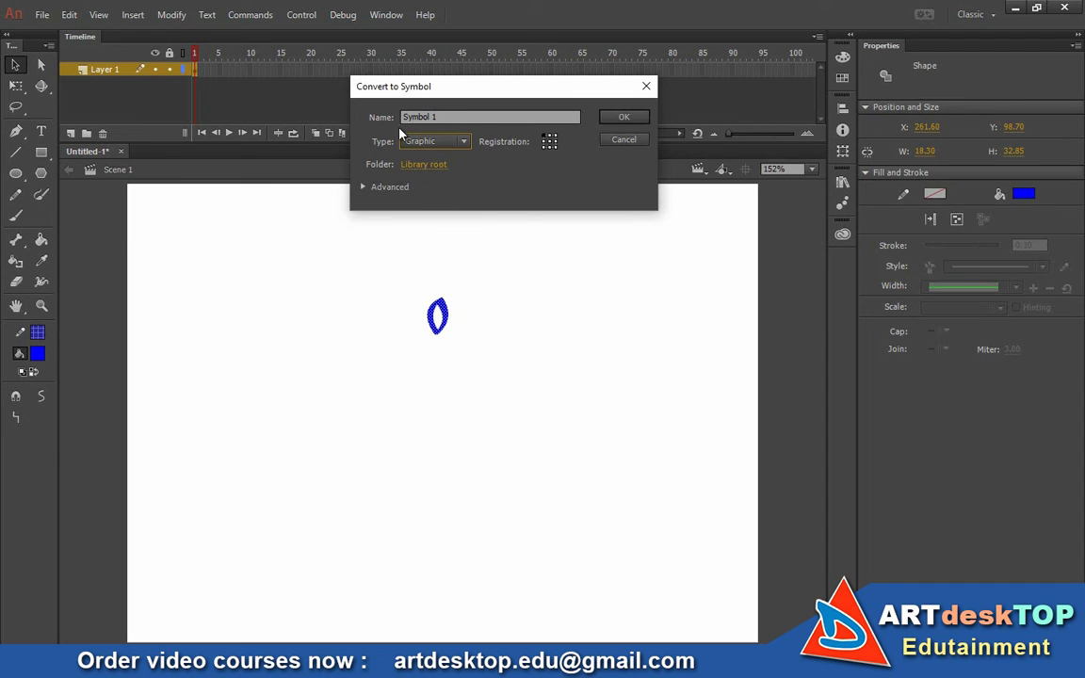
pyautogui.hotkey('shift', 'Tab')
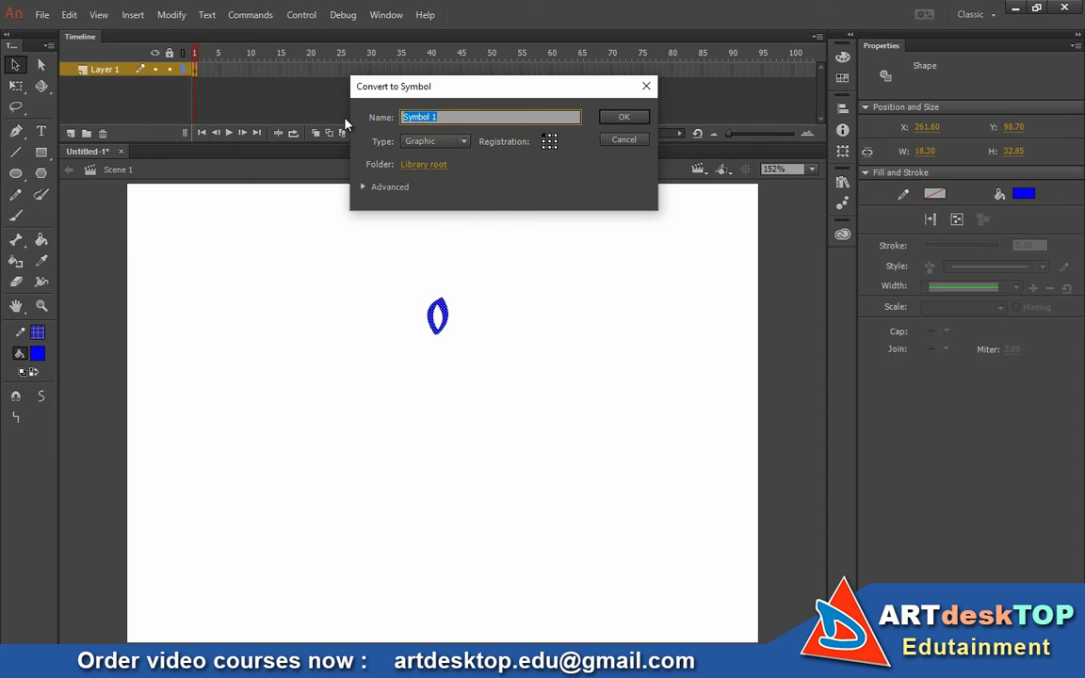
pyautogui.write('Head')
pyautogui.click(627, 118)
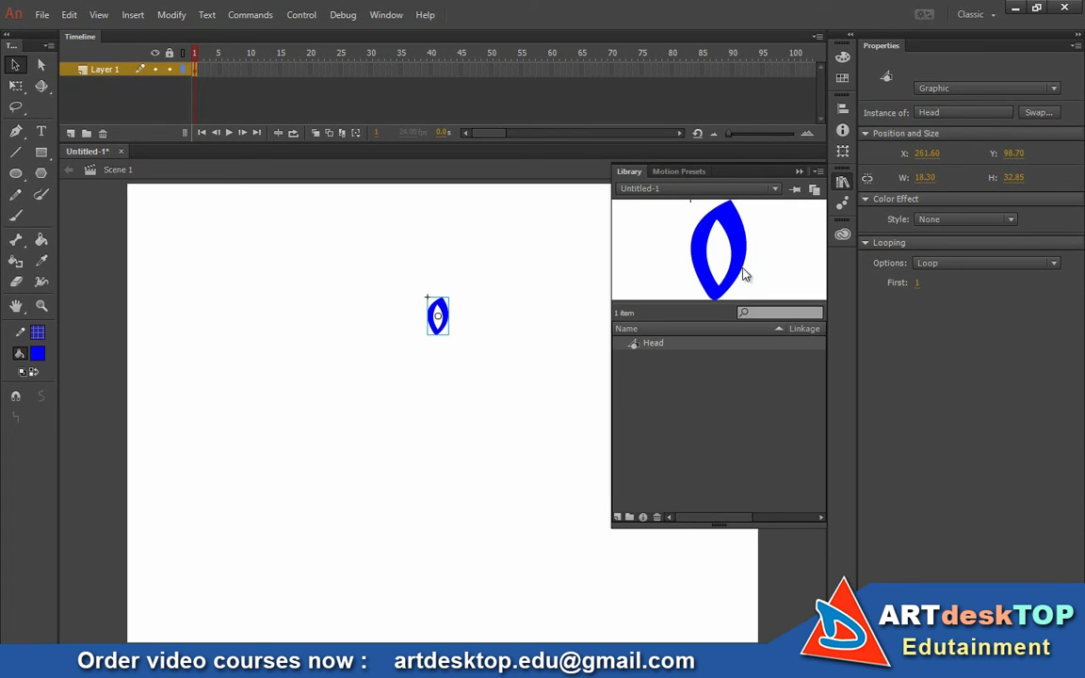
# Place a trial copy of the Head symbol from the library on the stage and delete that copy
pyautogui.click(654, 347)
pyautogui.moveTo(653, 347); pyautogui.dragTo(509, 458)
pyautogui.moveTo(801, 173); pyautogui.dragTo(853, 187)
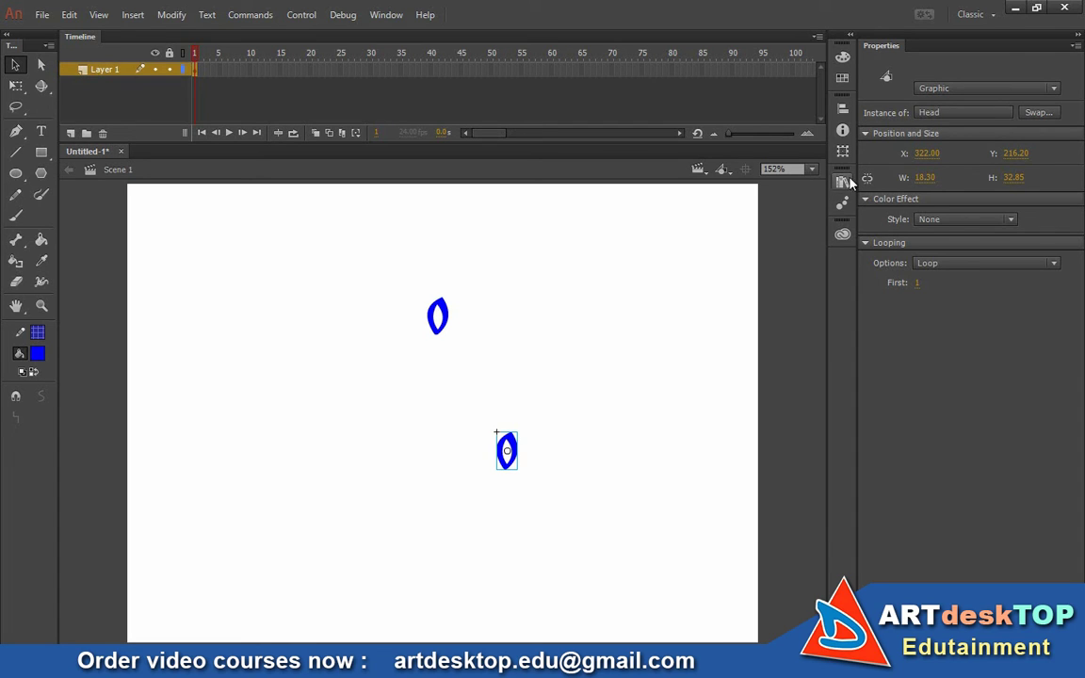
pyautogui.click(841, 183)
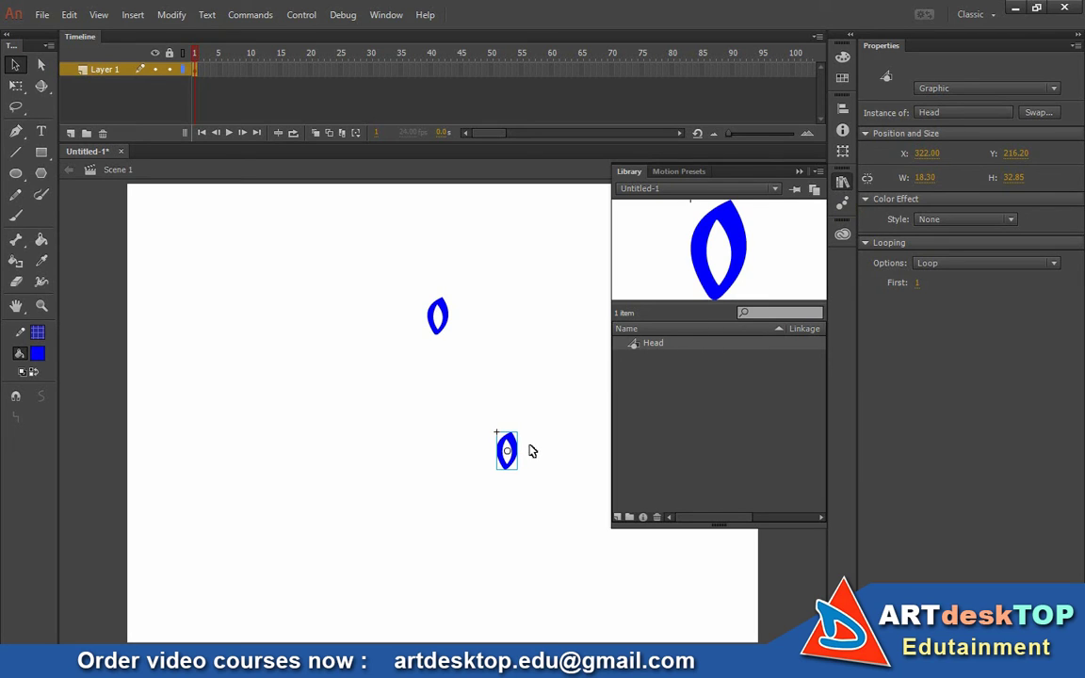
pyautogui.click(720, 161)
pyautogui.click(565, 424)
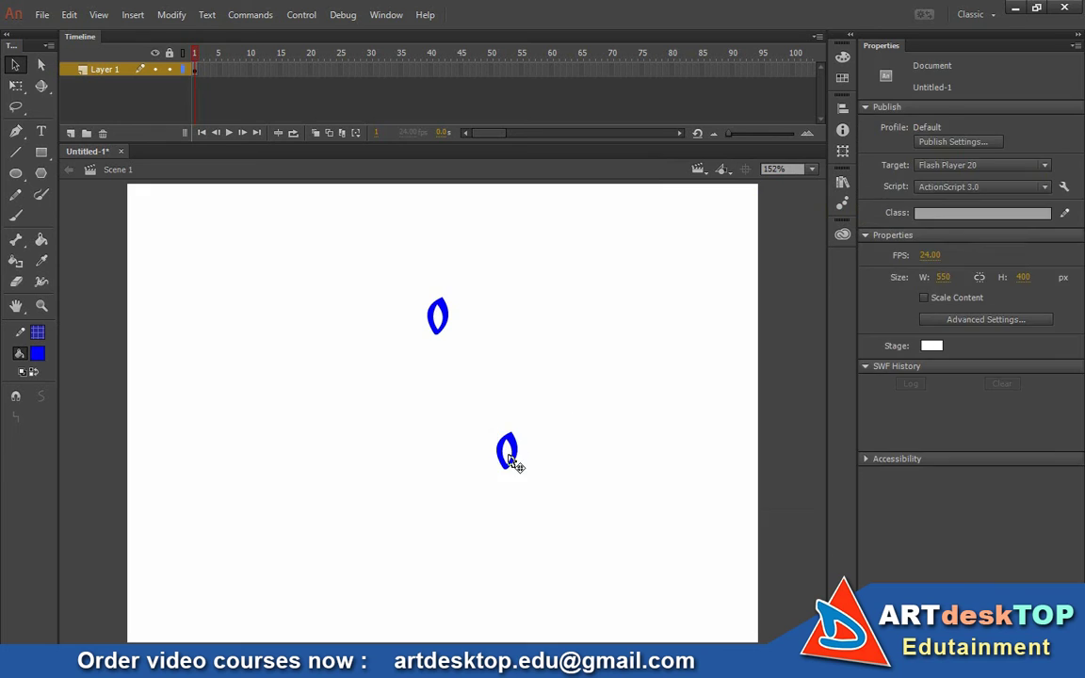
pyautogui.click(516, 457)
pyautogui.press('Delete')
# Enlarge the head and shift it slightly upward with Free Transform, and lock its layer
pyautogui.press('q')
pyautogui.click(433, 310)
pyautogui.moveTo(451, 336); pyautogui.dragTo(465, 310)
pyautogui.click(494, 334)
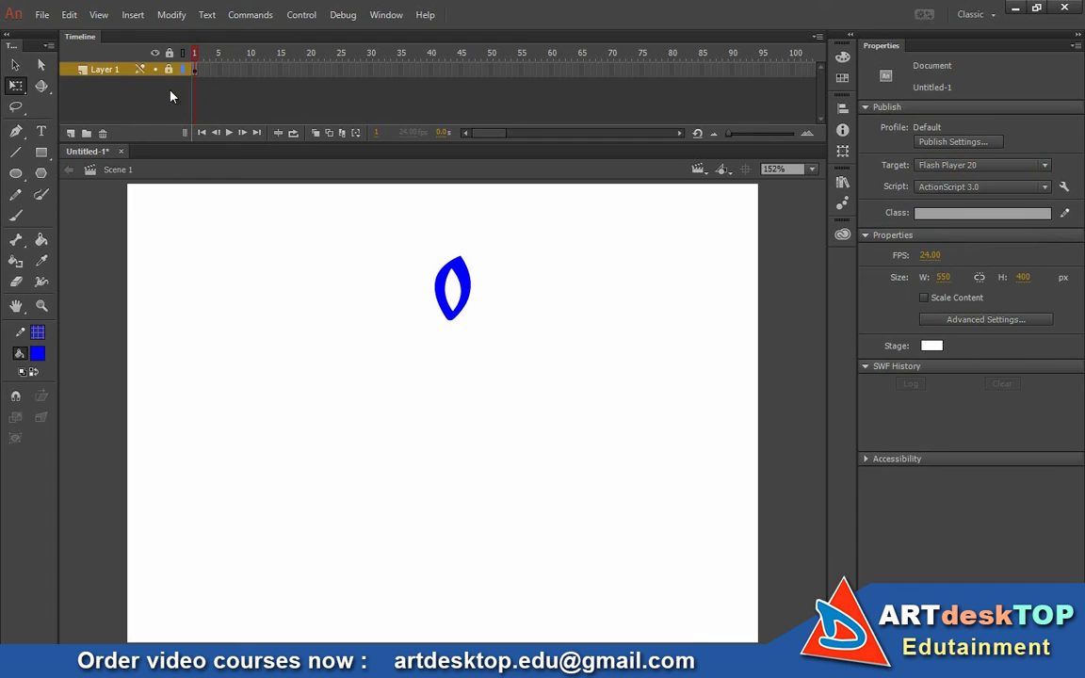
# Add a new layer beneath Layer 1 and rename Layer 1 to Head
pyautogui.click(111, 72)
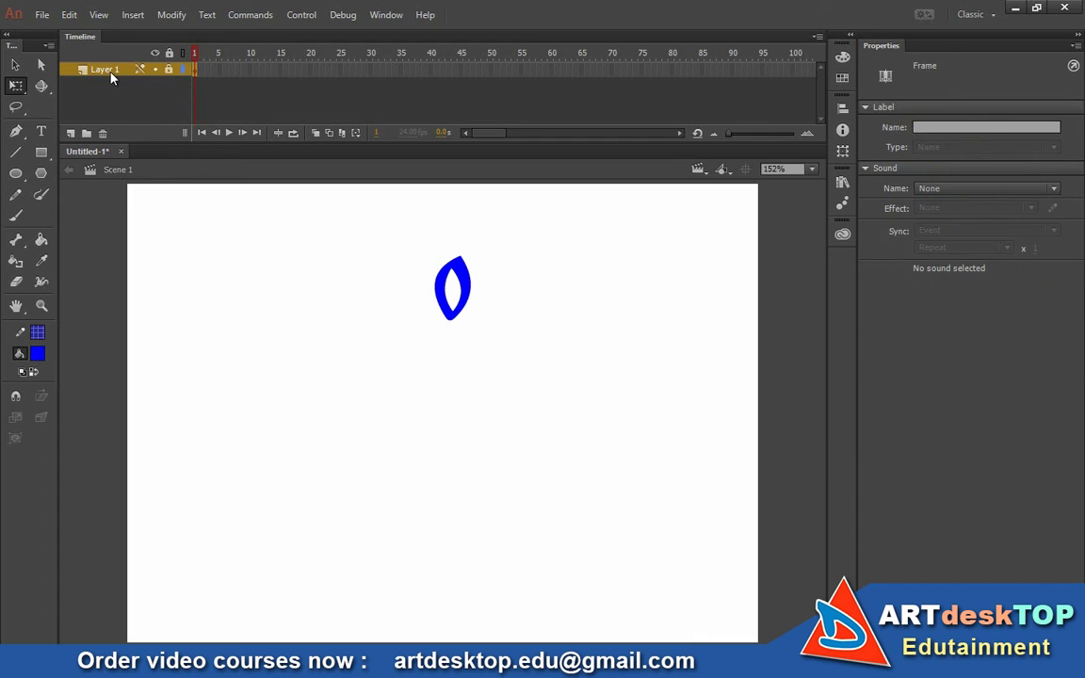
pyautogui.click(72, 132)
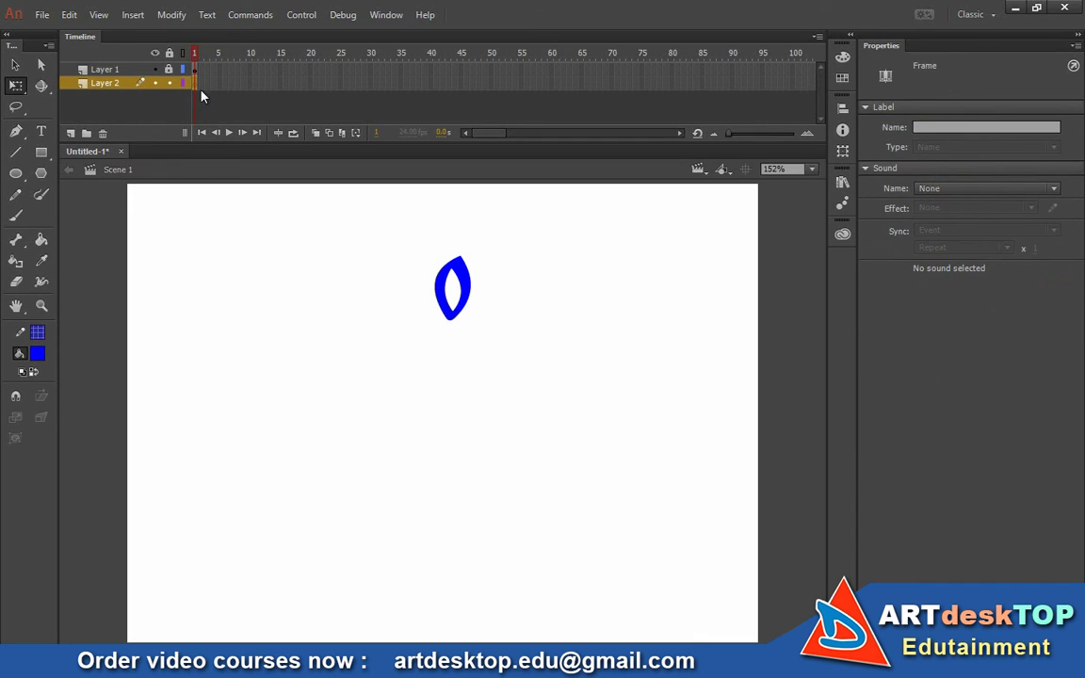
pyautogui.doubleClick(106, 70)
pyautogui.write('Head')
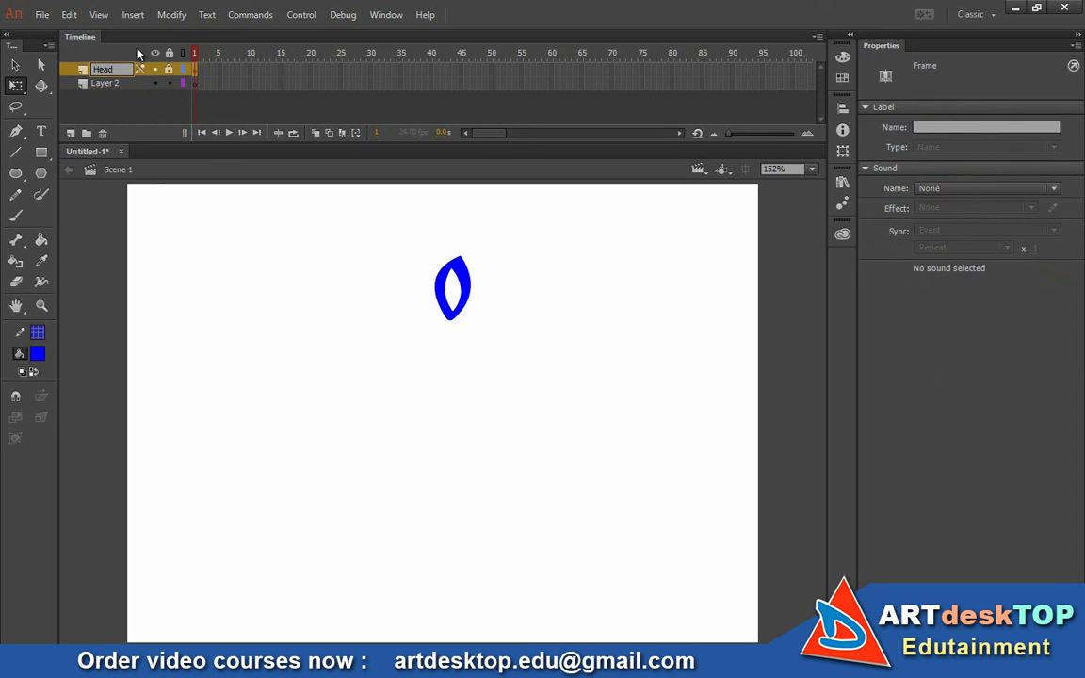
# On Layer 2, brush a hollow tapered body in blue, about 38 by 72 px, directly below the head
pyautogui.click(191, 83)
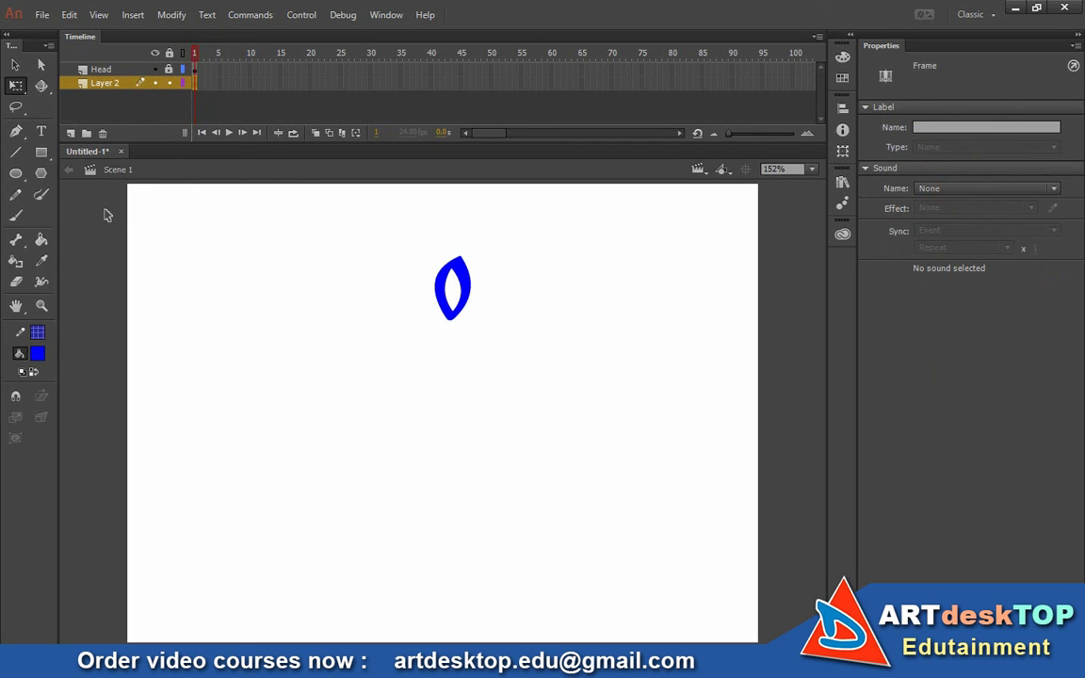
pyautogui.click(15, 215)
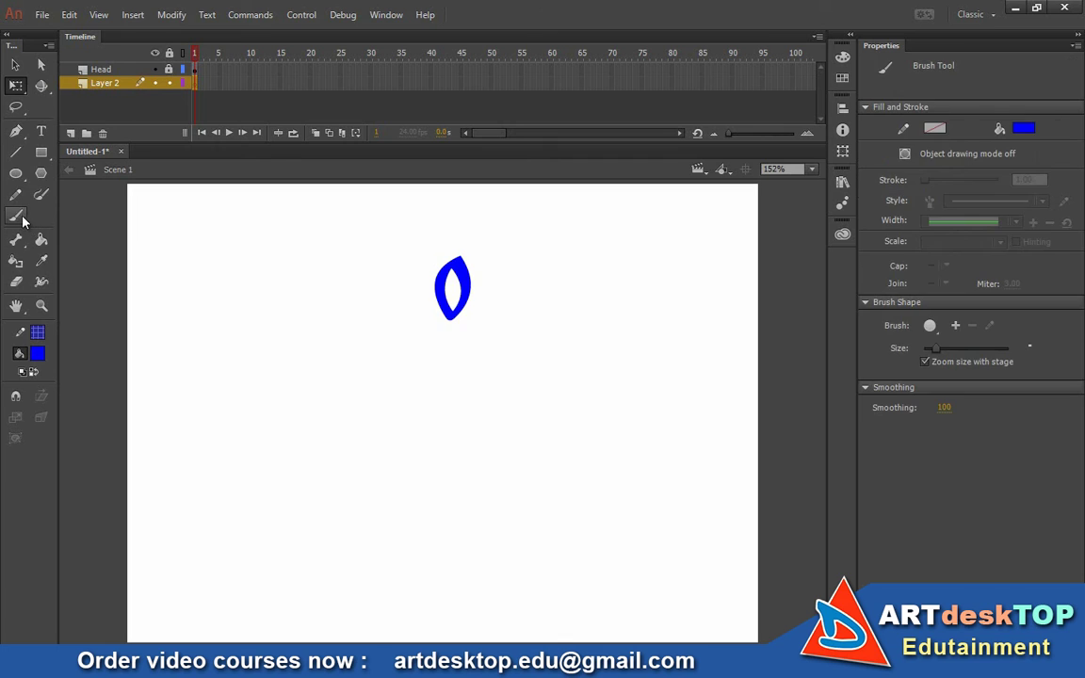
pyautogui.moveTo(460, 307)
pyautogui.mouseDown()
pyautogui.moveTo(431, 331)
pyautogui.moveTo(453, 394)
pyautogui.moveTo(471, 328)
pyautogui.moveTo(455, 397)
pyautogui.moveTo(465, 374)
pyautogui.moveTo(451, 342)
pyautogui.moveTo(452, 391)
pyautogui.mouseUp()
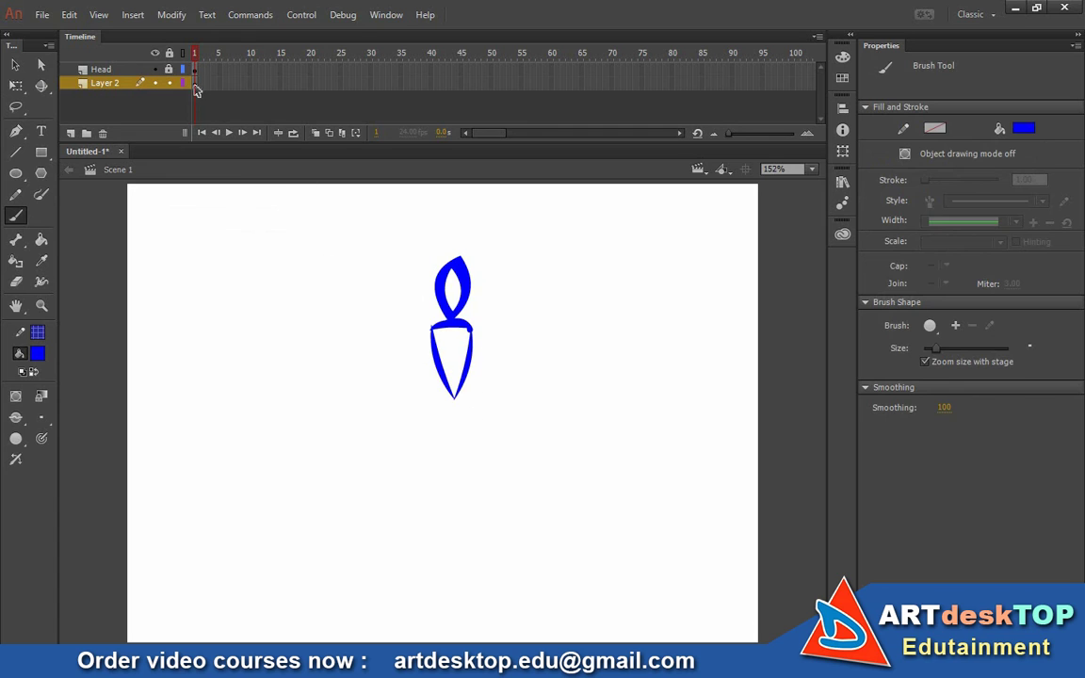
# Convert the body shape on Layer 2 to a Graphic symbol named Body
pyautogui.click(77, 86)
pyautogui.click(15, 64)
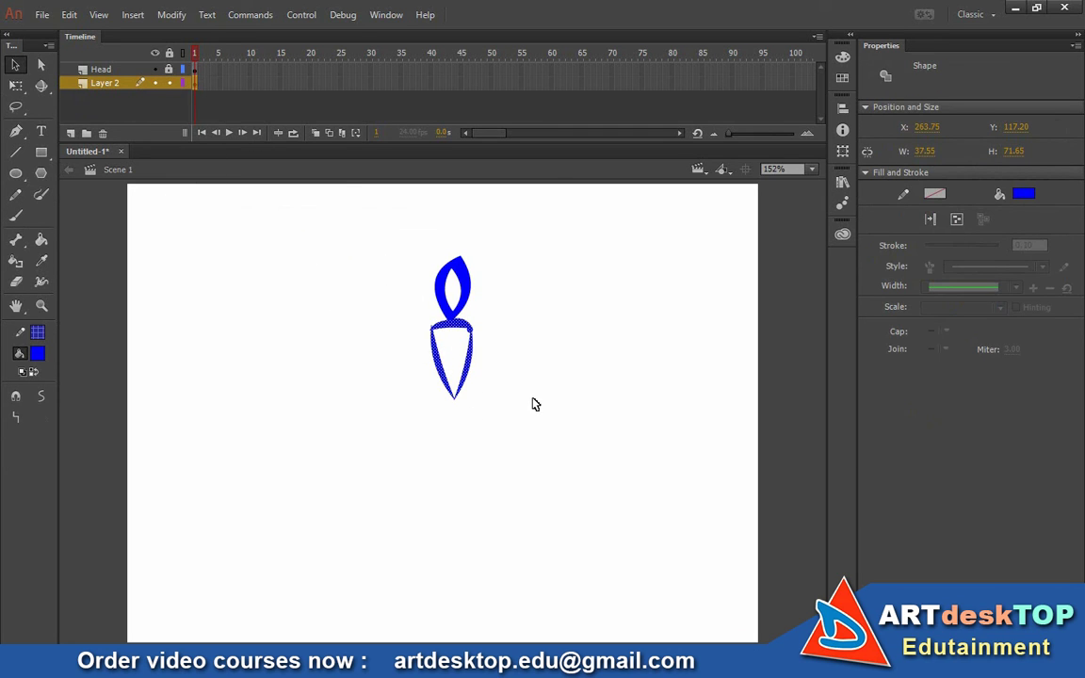
pyautogui.press('F8')
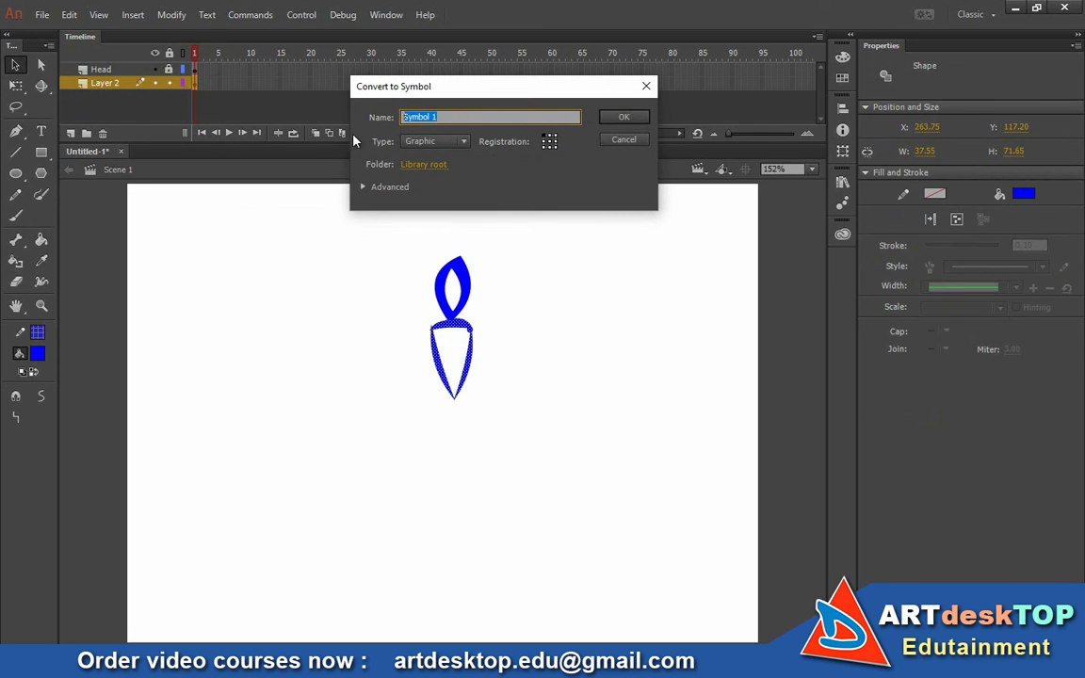
pyautogui.write('Body')
pyautogui.click(623, 117)
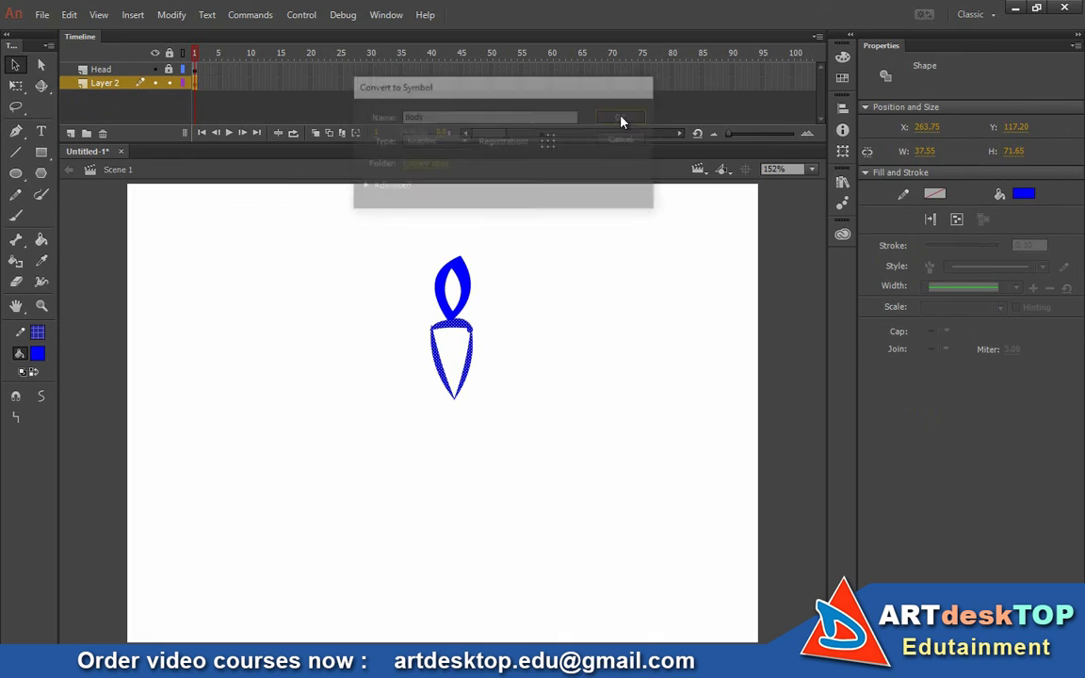
# Place a trial copy of the Body symbol from the library beside the original and delete that copy
pyautogui.click(841, 182)
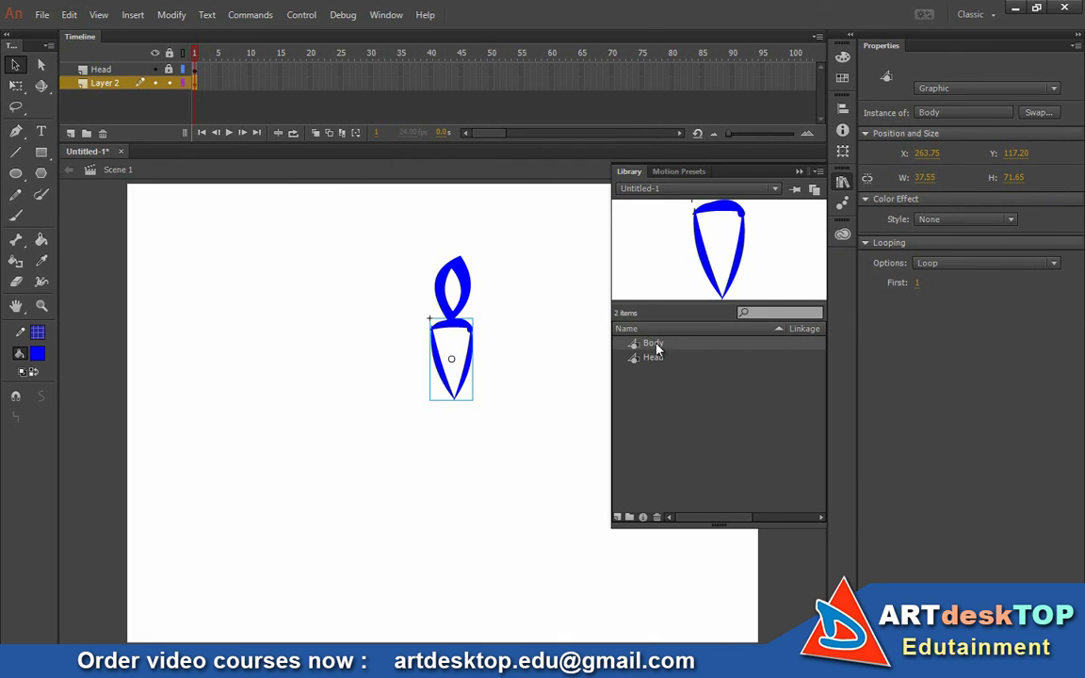
pyautogui.moveTo(656, 346); pyautogui.dragTo(521, 330)
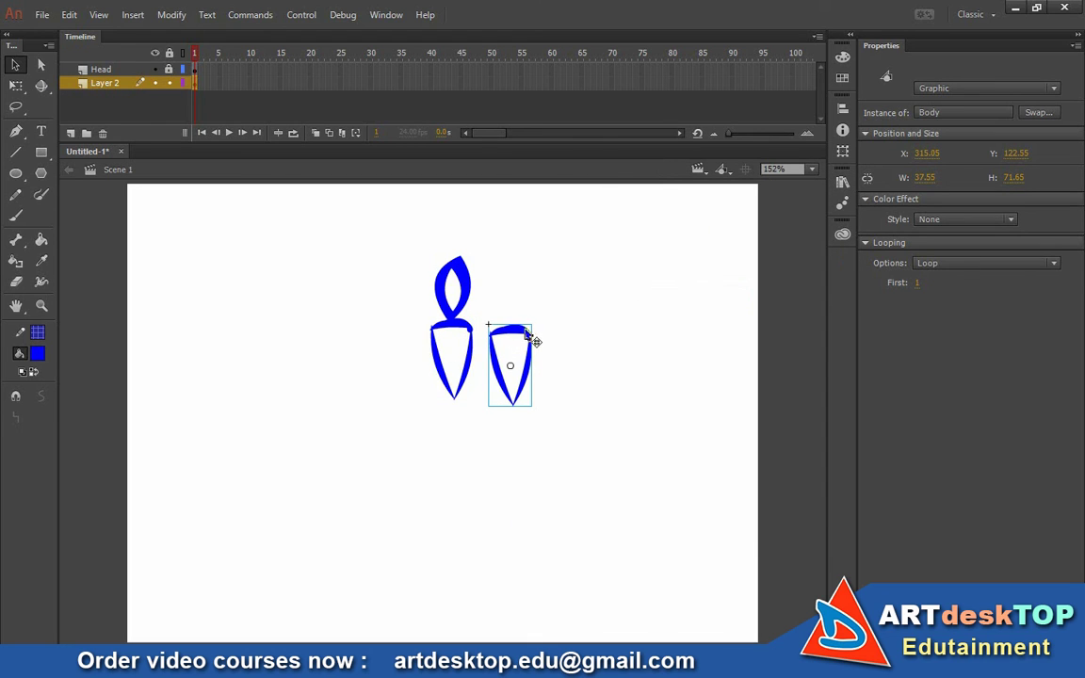
pyautogui.press('Delete')
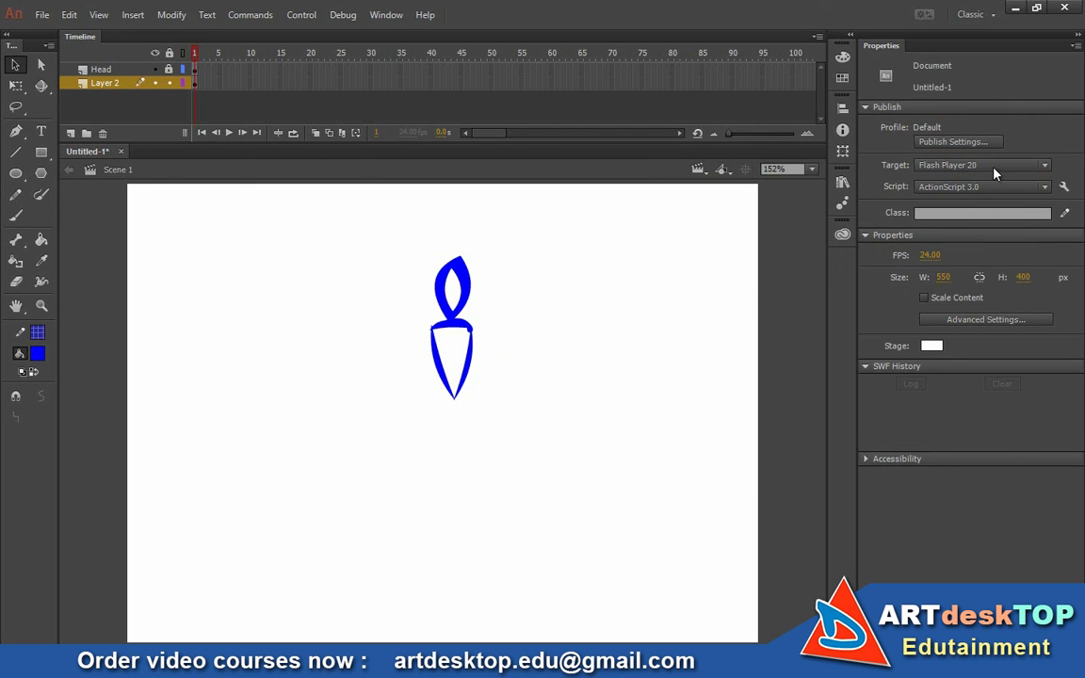
pyautogui.click(465, 336)
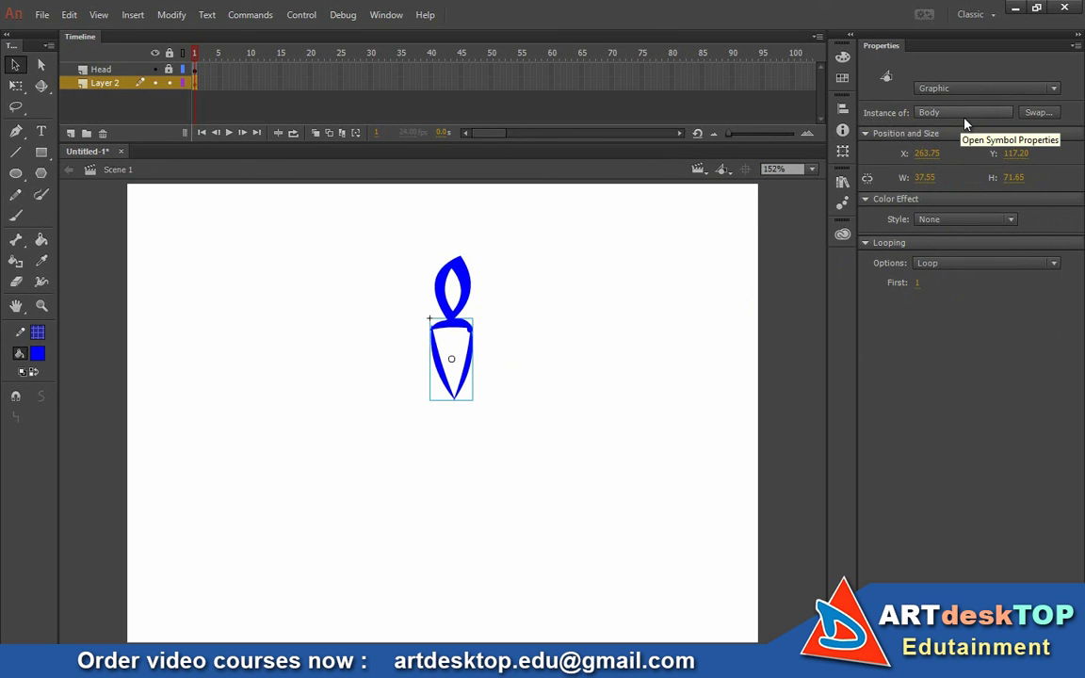
pyautogui.click(535, 301)
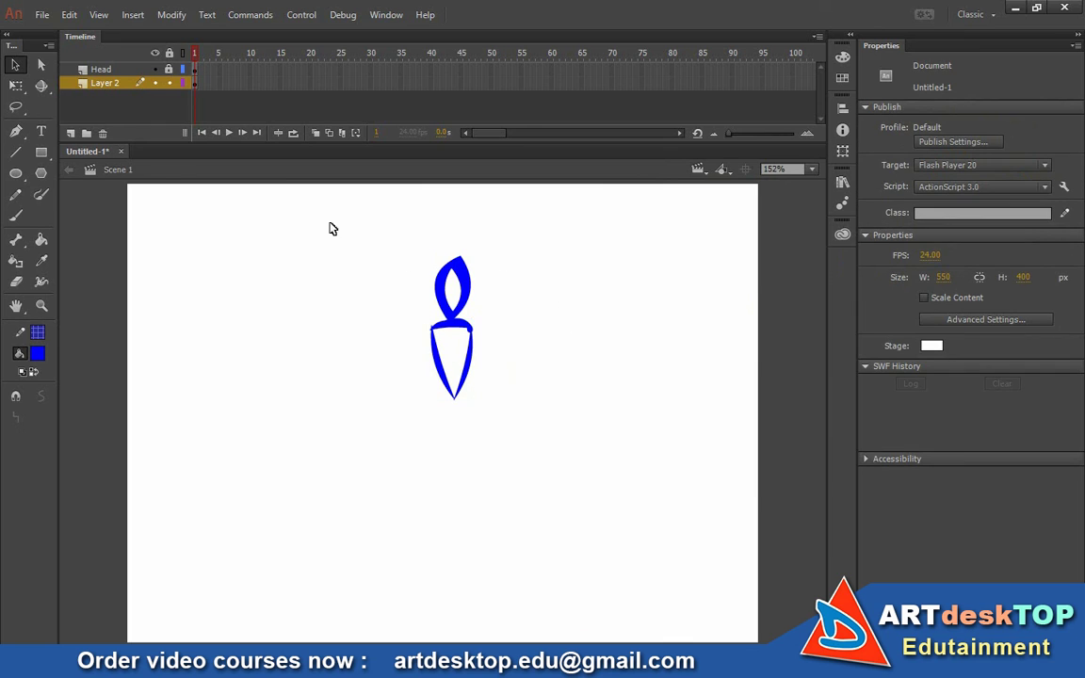
# Lock Layer 2 and rename it Body
pyautogui.doubleClick(109, 83)
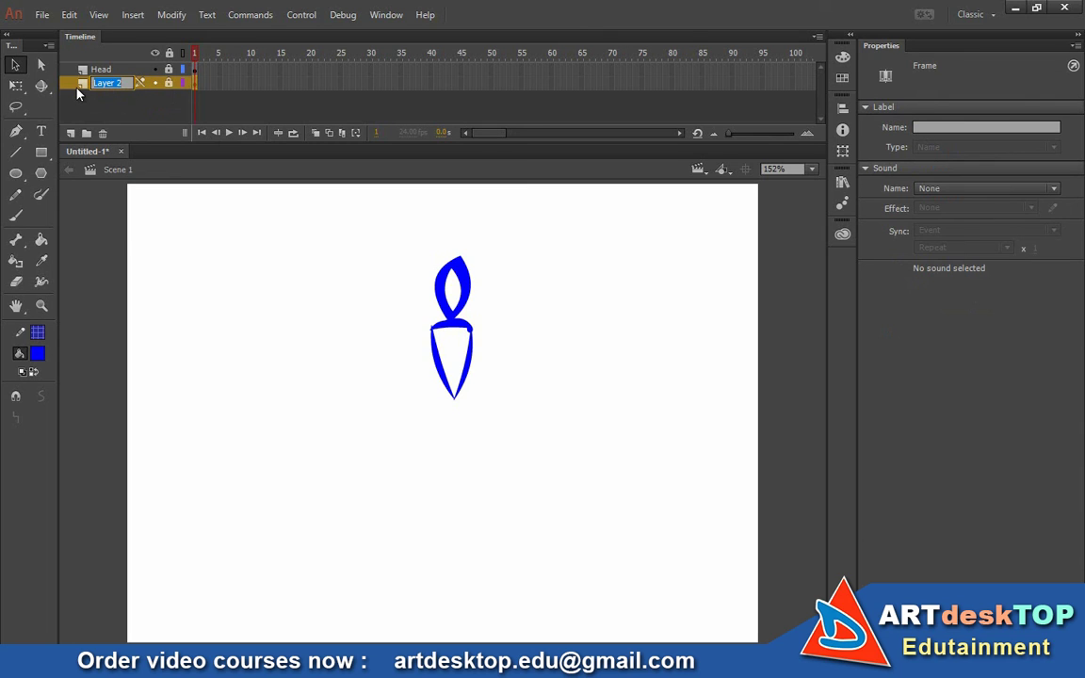
pyautogui.write('Body')
pyautogui.click(474, 317)
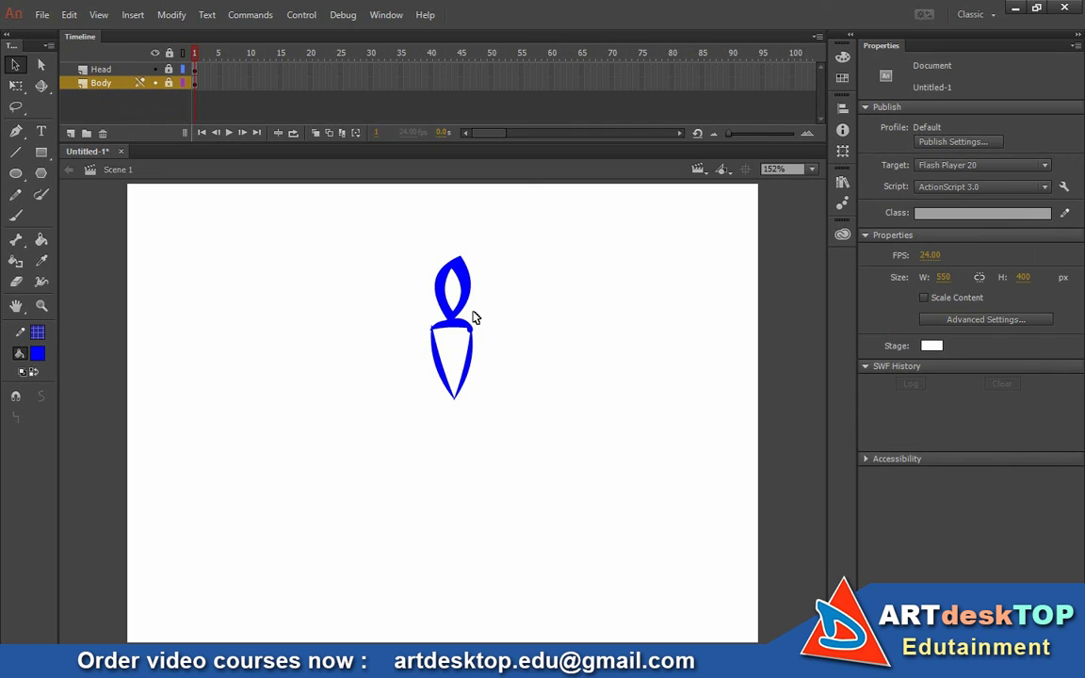